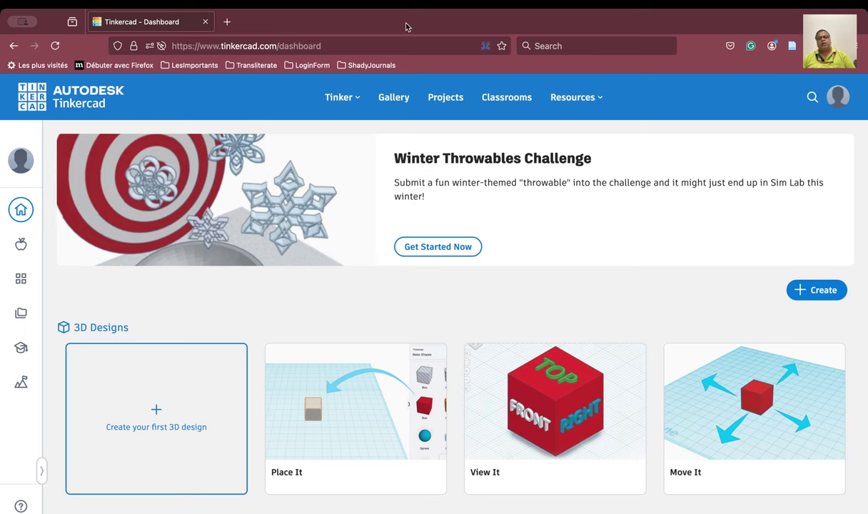
Create a new Circuits design from the Tinkercad dashboard.
left_click(819, 289)
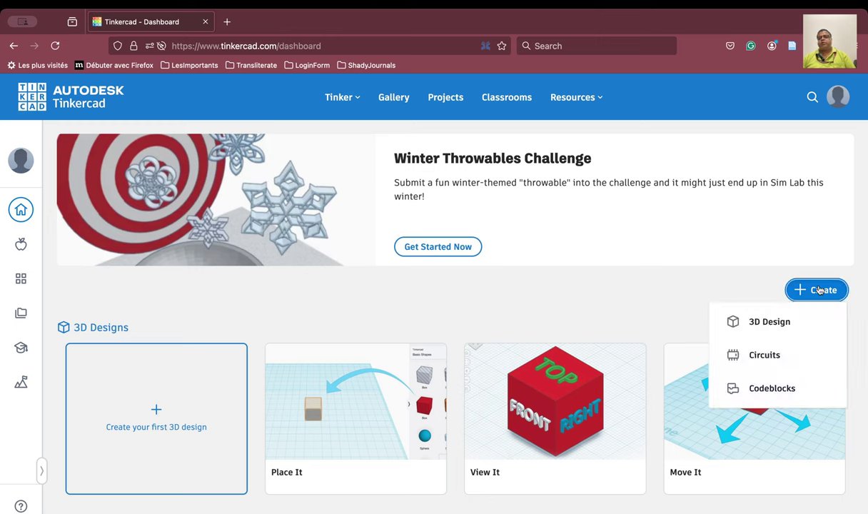
left_click(789, 355)
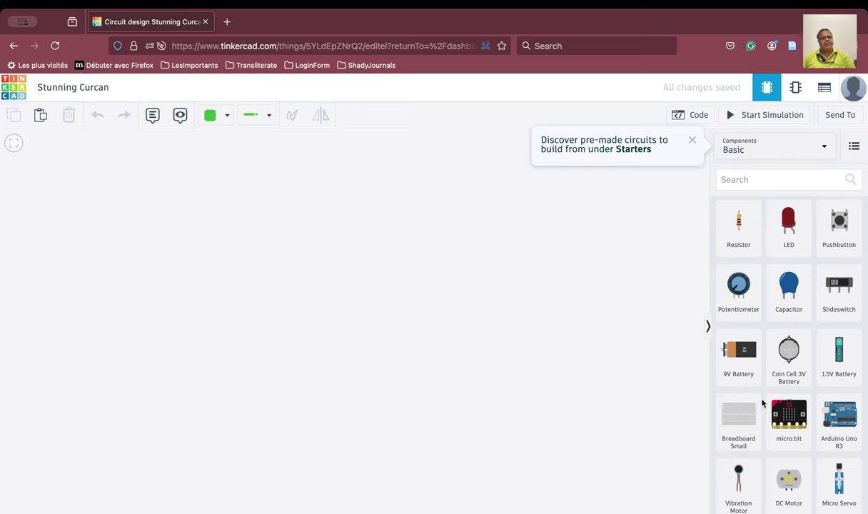
Place Breadboard Small, 9V Battery, DC Motor and Slideswitch, fit the view, and shift the battery right.
left_click_drag(742, 423, 237, 339)
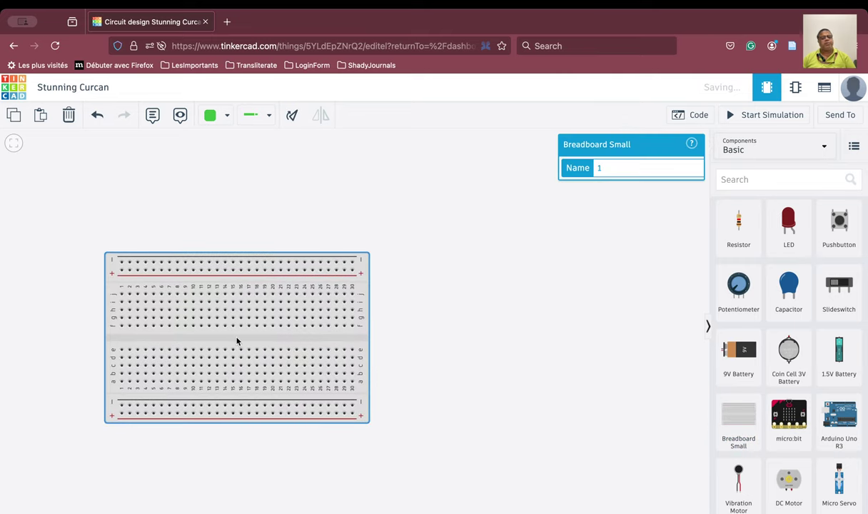
left_click_drag(735, 357, 394, 309)
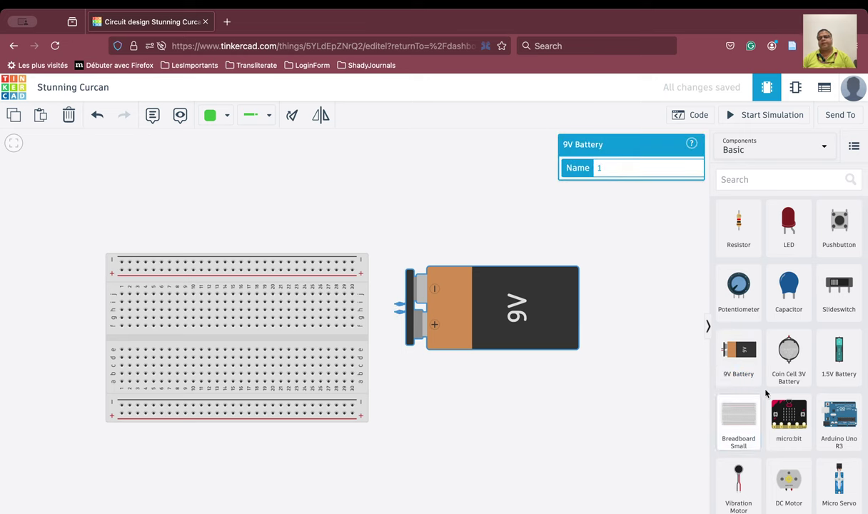
left_click_drag(793, 492, 429, 245)
left_click_drag(851, 294, 516, 238)
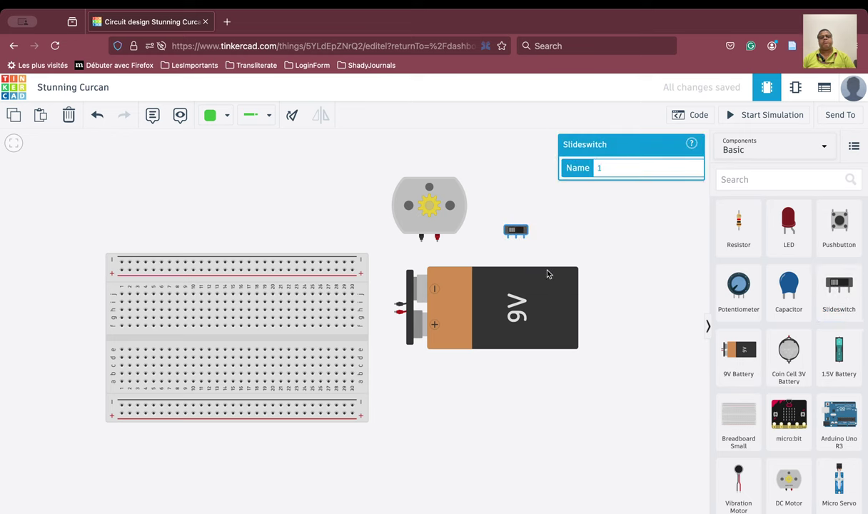
left_click(11, 145)
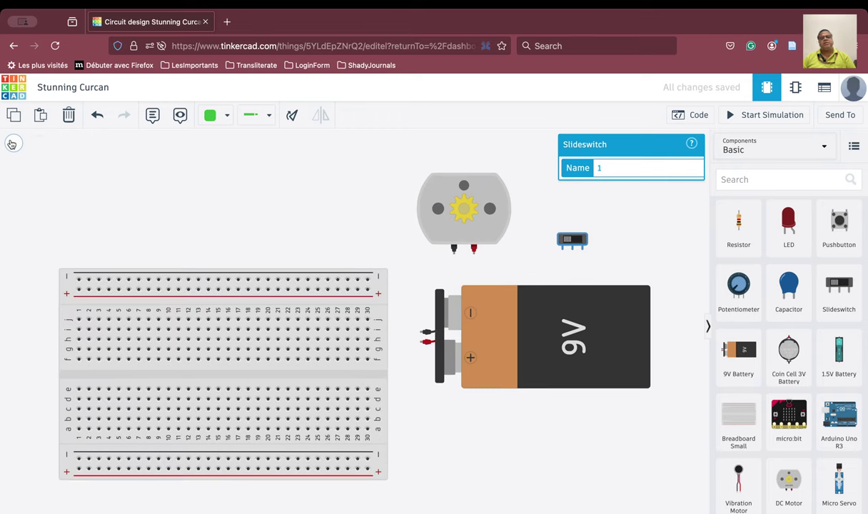
left_click_drag(521, 349, 573, 359)
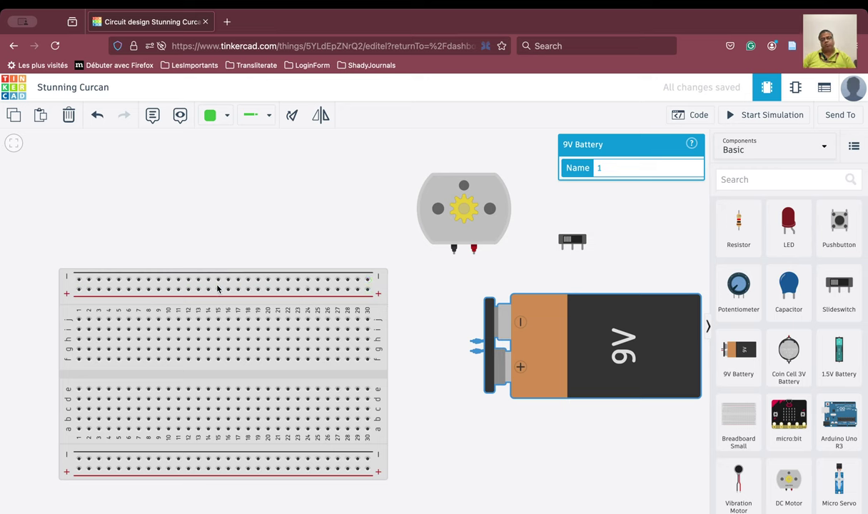
Wire the battery's negative terminal to the breadboard's top − rail.
left_click(471, 342)
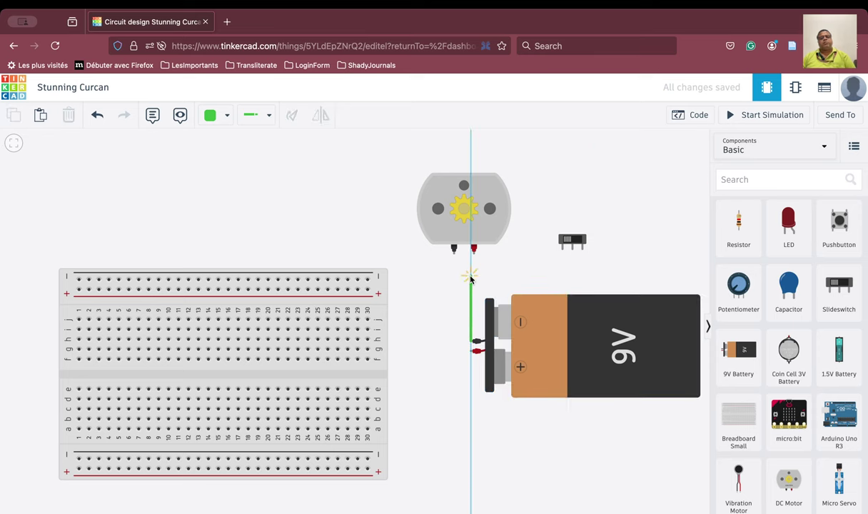
left_click(470, 279)
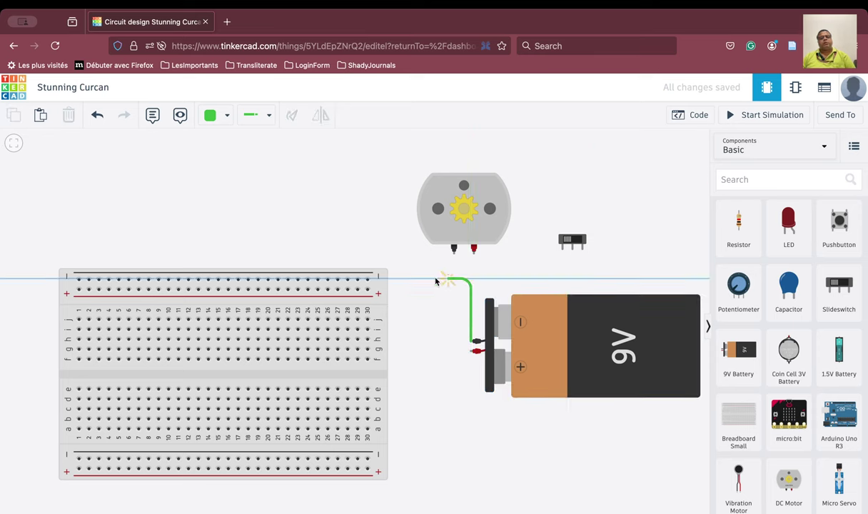
left_click(366, 279)
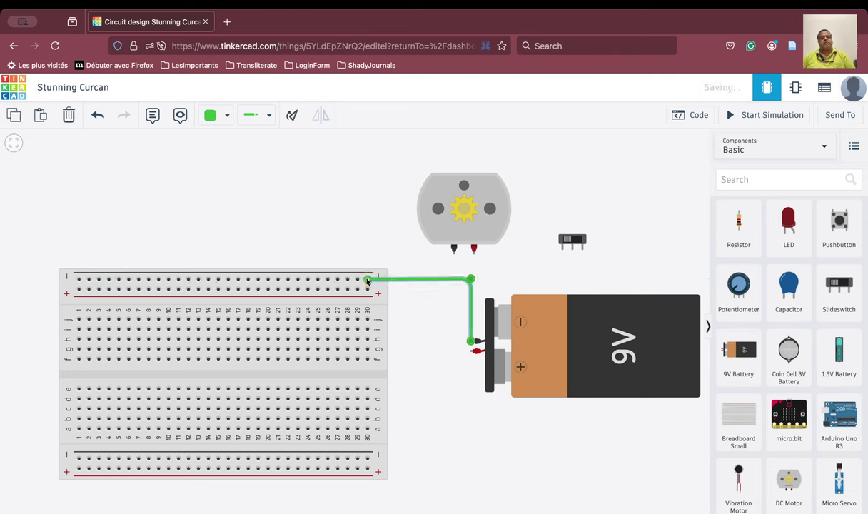
left_click(351, 224)
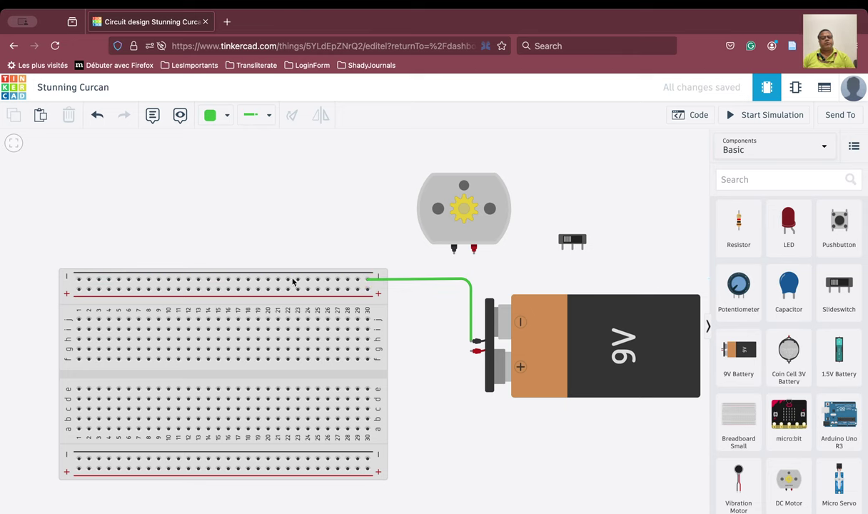
Wire the battery's positive terminal to the breadboard's top + rail.
left_click(475, 351)
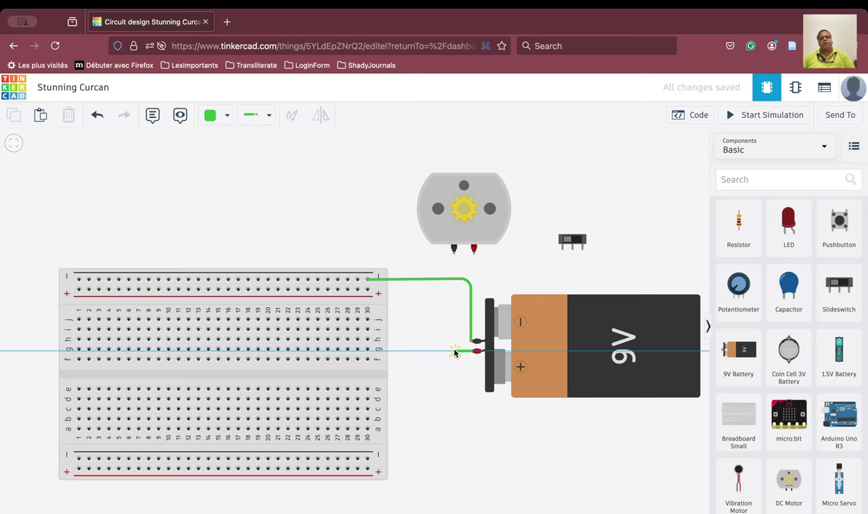
left_click(453, 351)
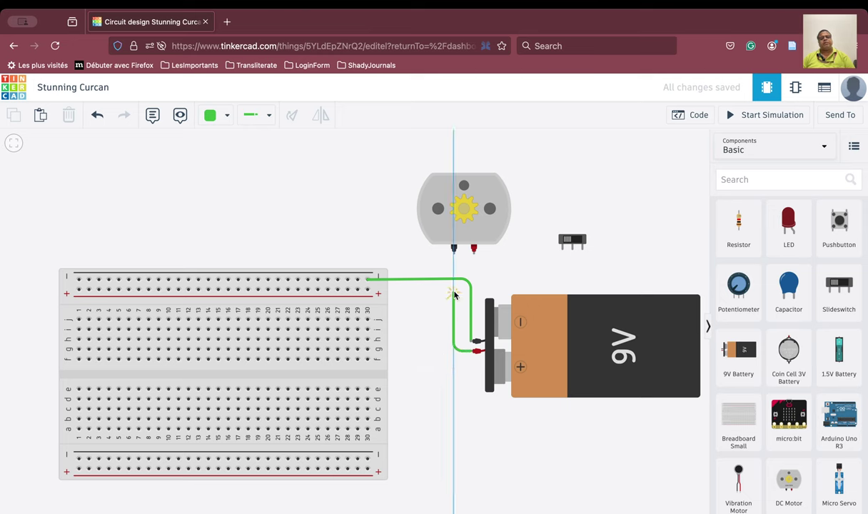
left_click(454, 290)
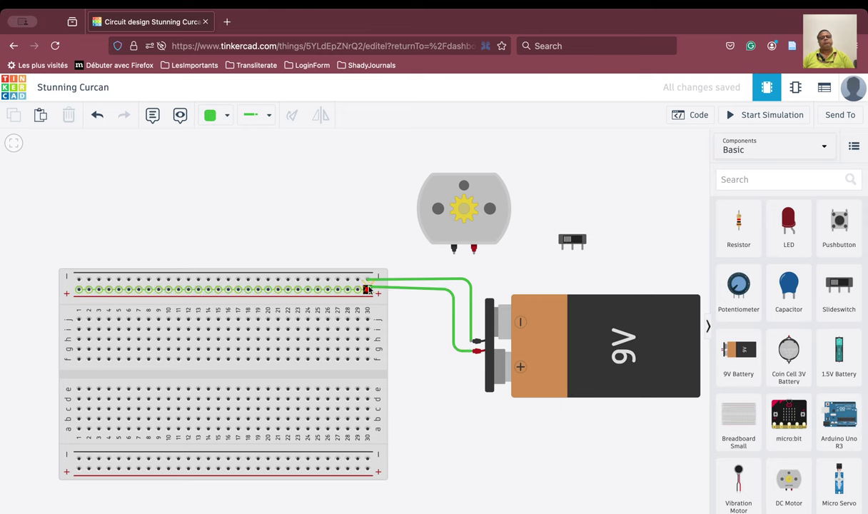
left_click(367, 289)
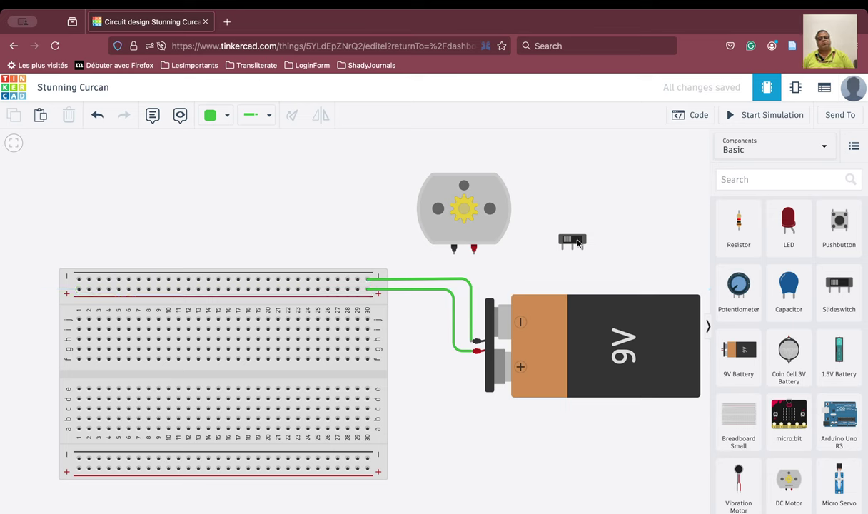
Seat the slide switch on the breadboard in row j.
left_click_drag(576, 244, 288, 273)
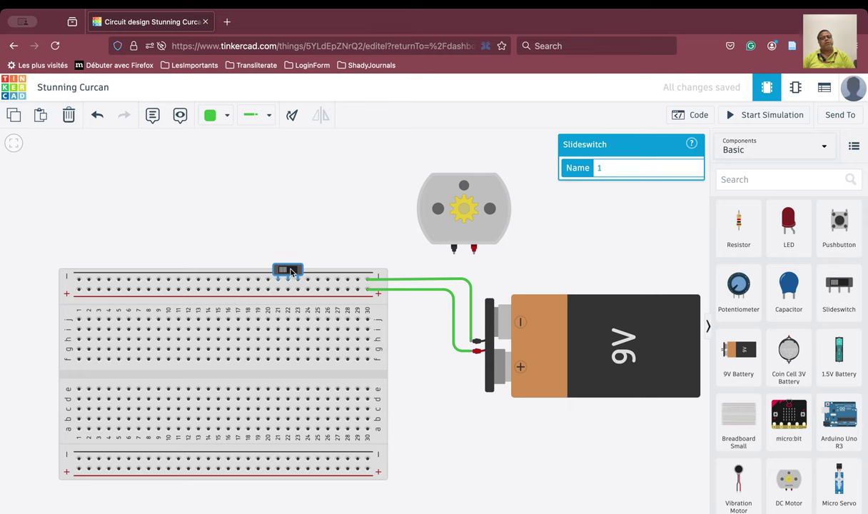
left_click_drag(291, 271, 260, 309)
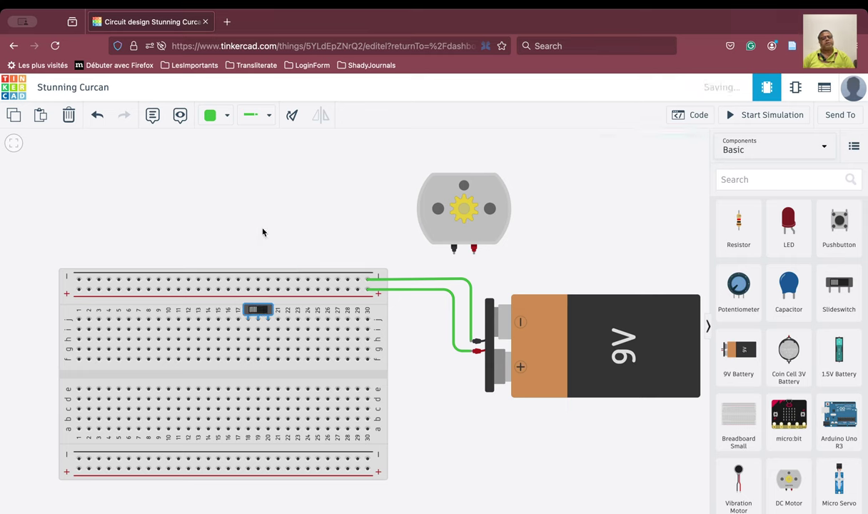
left_click(268, 201)
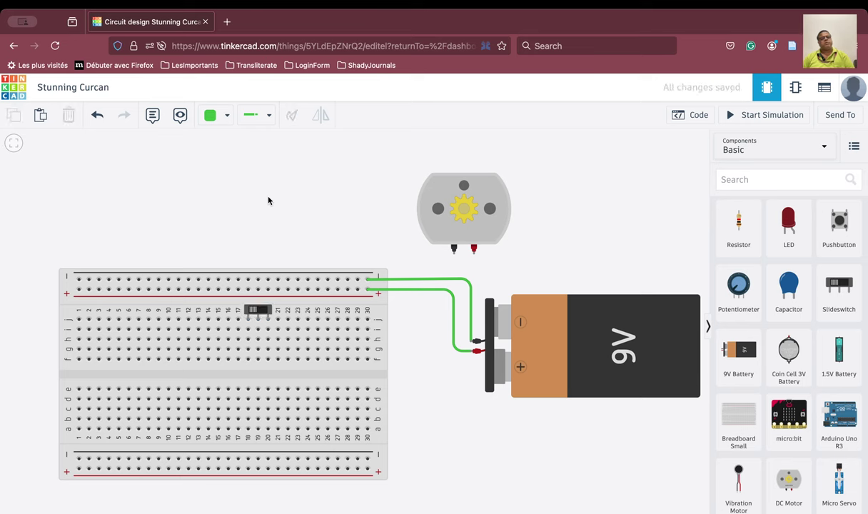
Plug the DC motor's pins into the breadboard's upper rows.
left_click(453, 235)
left_click_drag(453, 235, 244, 260)
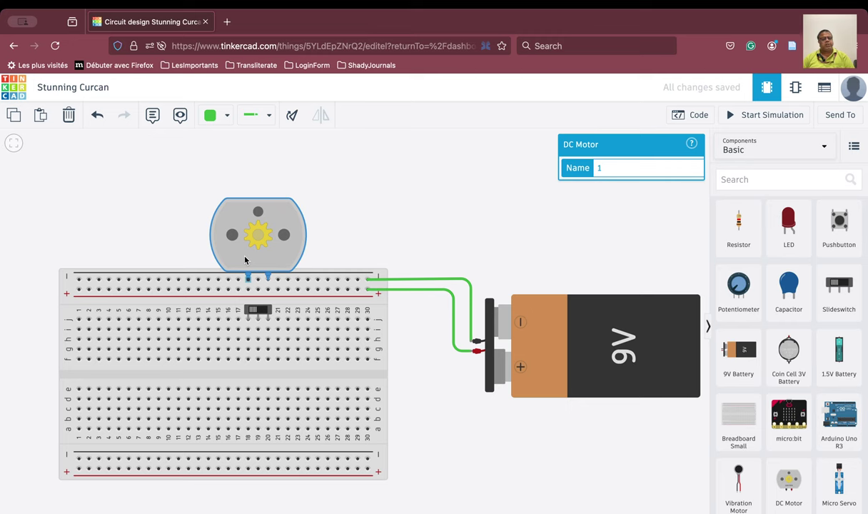
left_click_drag(244, 260, 175, 300)
left_click(197, 173)
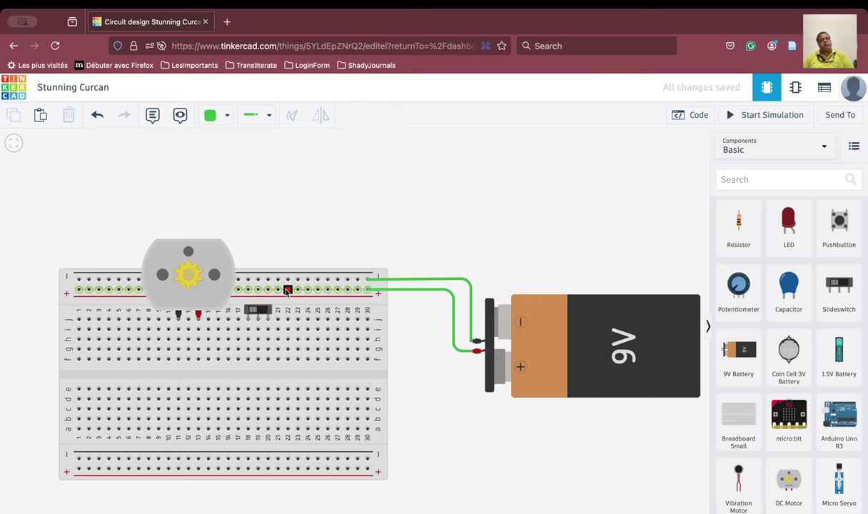
Wire motor column 13 to column 18 and switch column 19 to column 23, then up to the top rail.
left_click(198, 329)
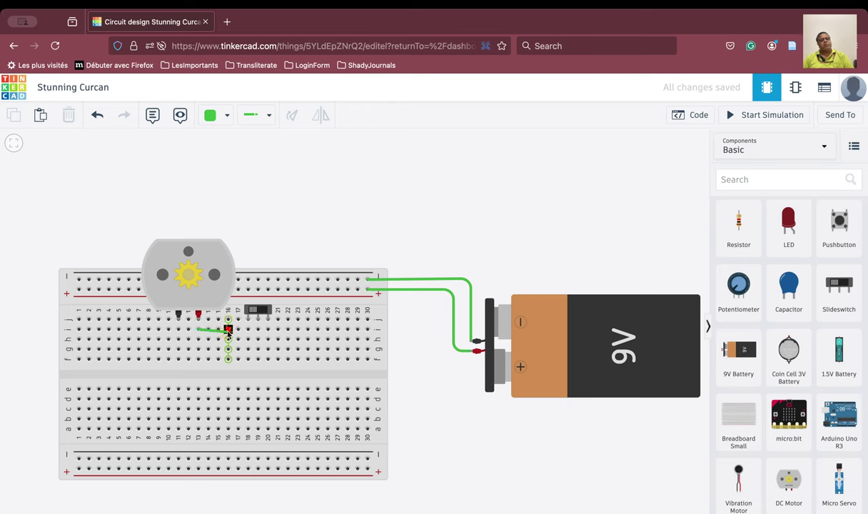
left_click(248, 329)
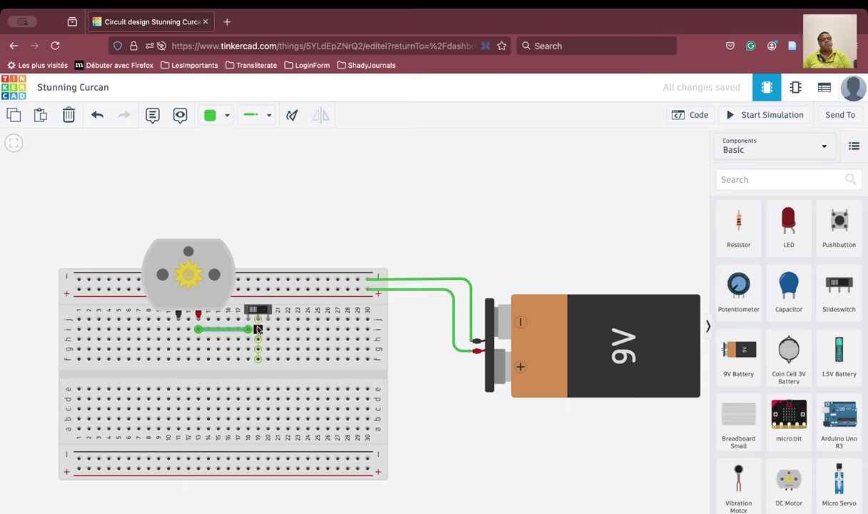
left_click(258, 329)
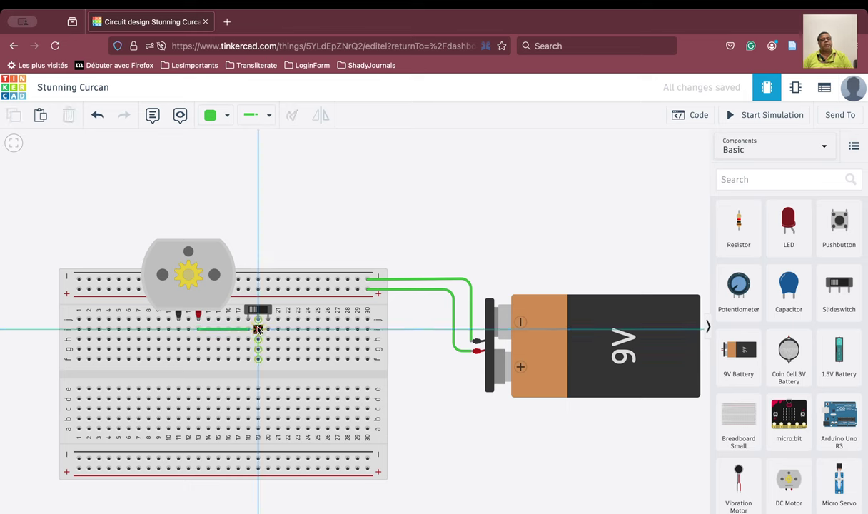
left_click(298, 329)
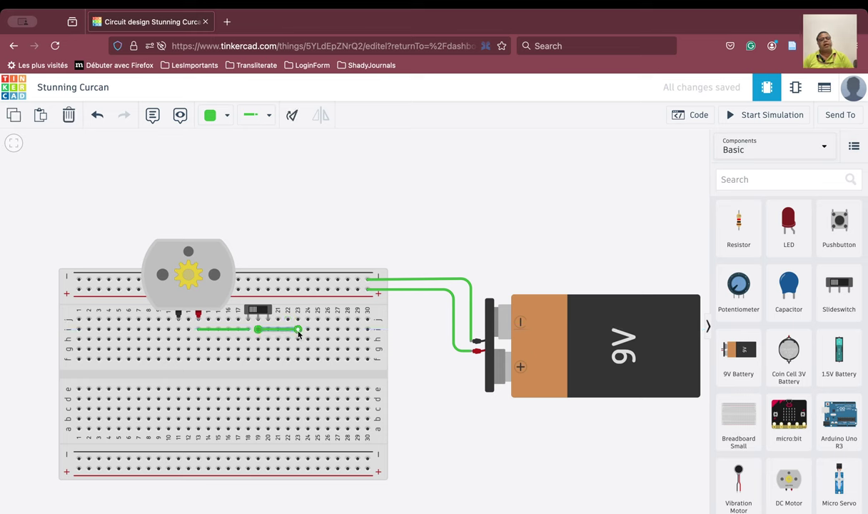
left_click(299, 320)
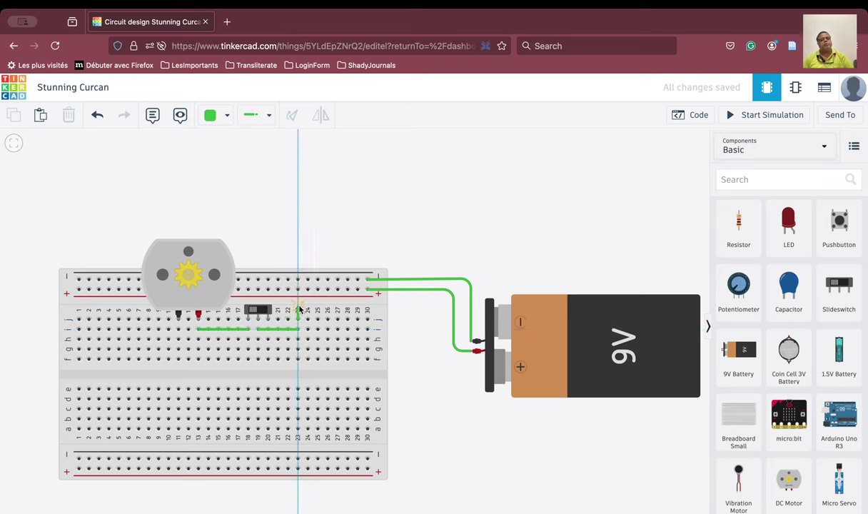
left_click(298, 291)
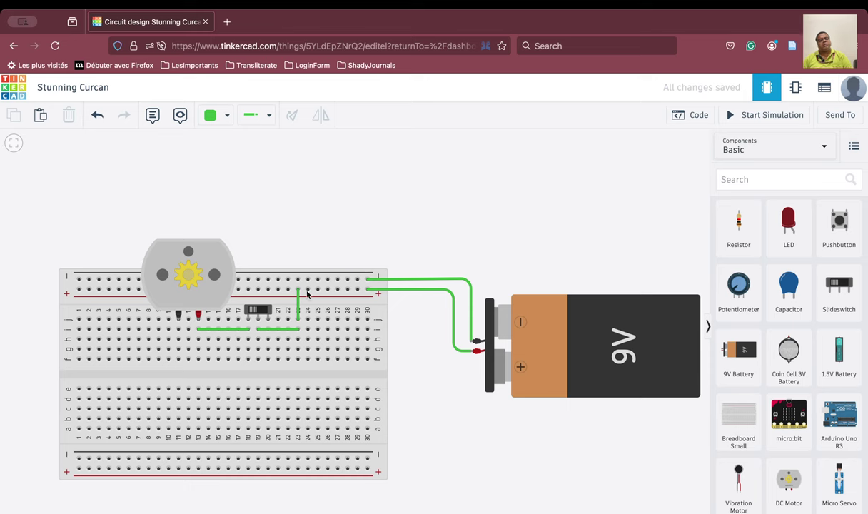
left_click_drag(297, 301, 257, 326)
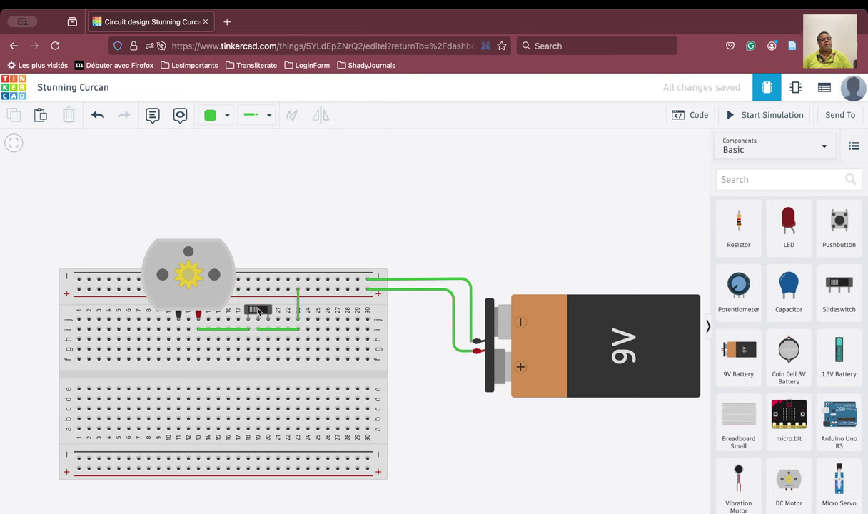
Link the switch's Terminal 1 to motor Terminal 2, and the motor's other pin via column 5 to the top rail.
left_click(247, 319)
left_click(198, 330)
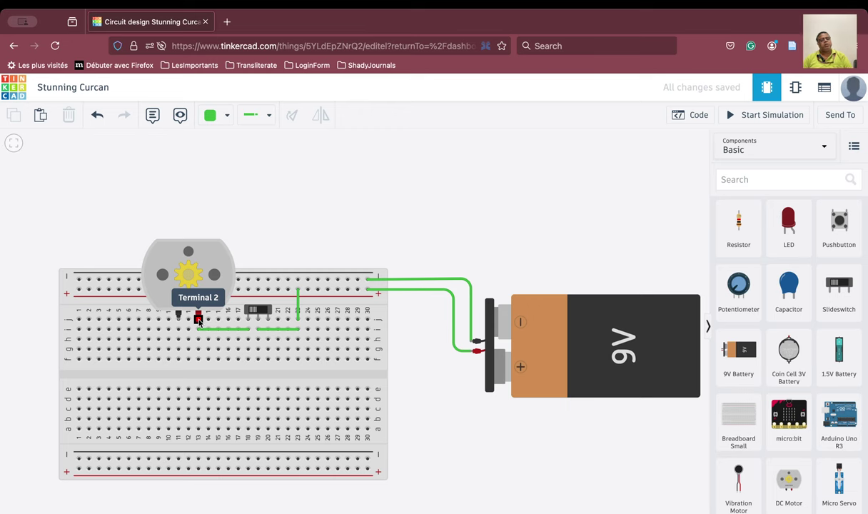
left_click(199, 321)
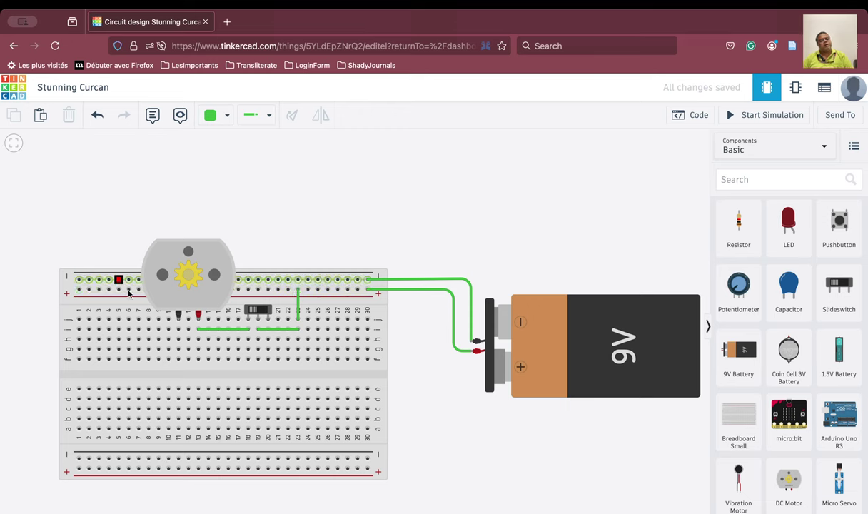
left_click(179, 330)
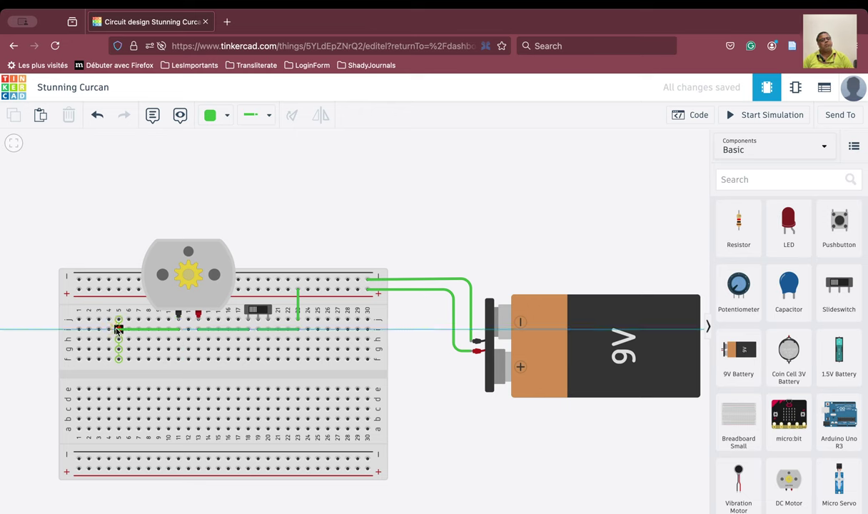
left_click(118, 330)
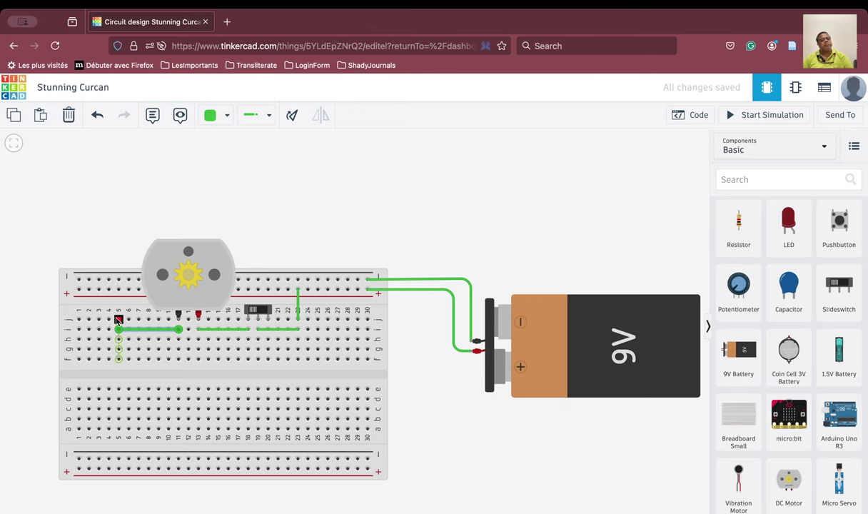
left_click(119, 280)
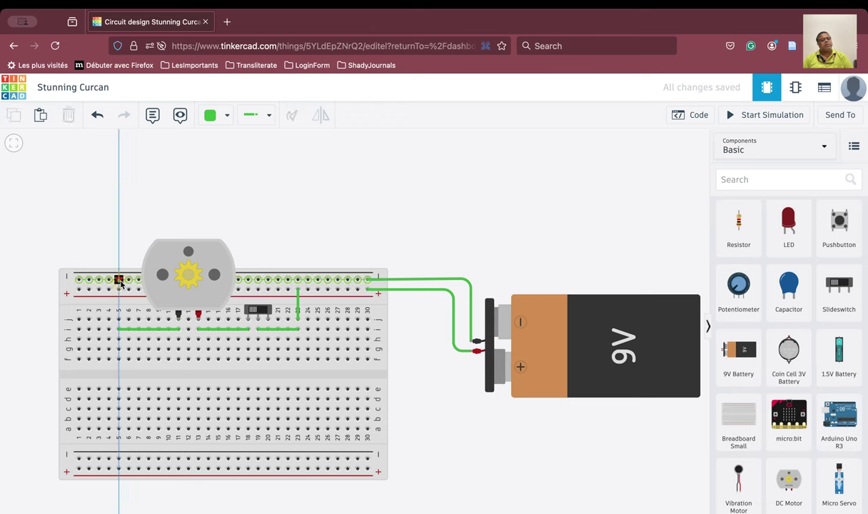
left_click(119, 319)
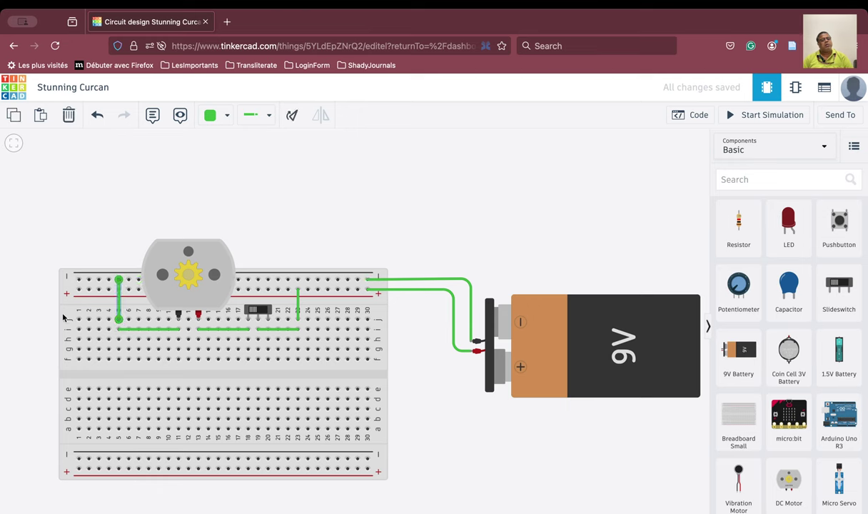
left_click(31, 319)
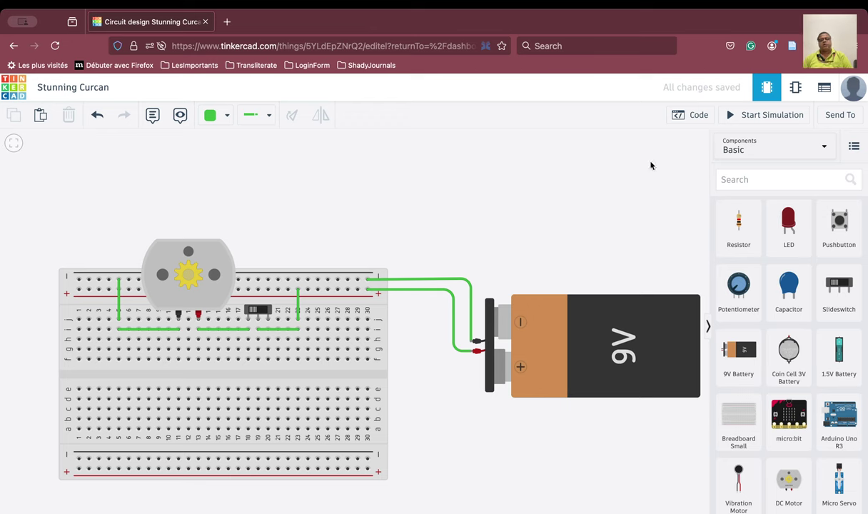
Start the simulation and toggle the slide switch repeatedly, switching the motor between 17568 rpm and 0 rpm.
left_click(758, 119)
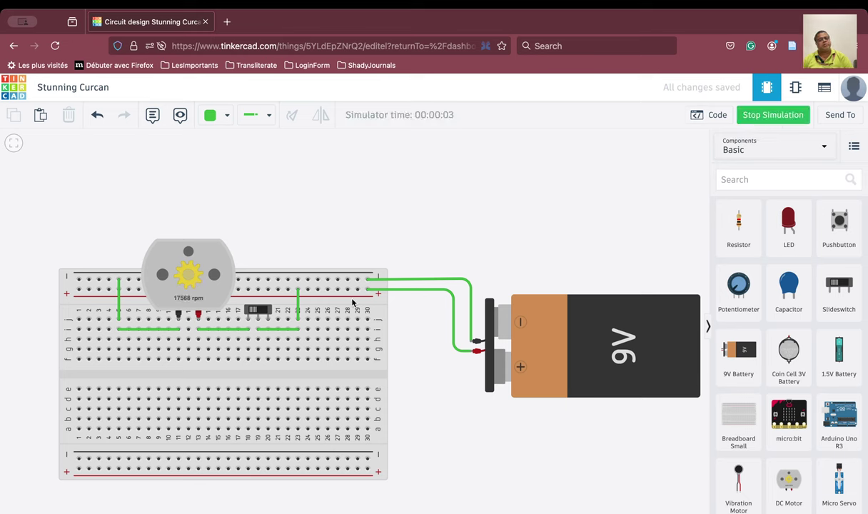
left_click(263, 314)
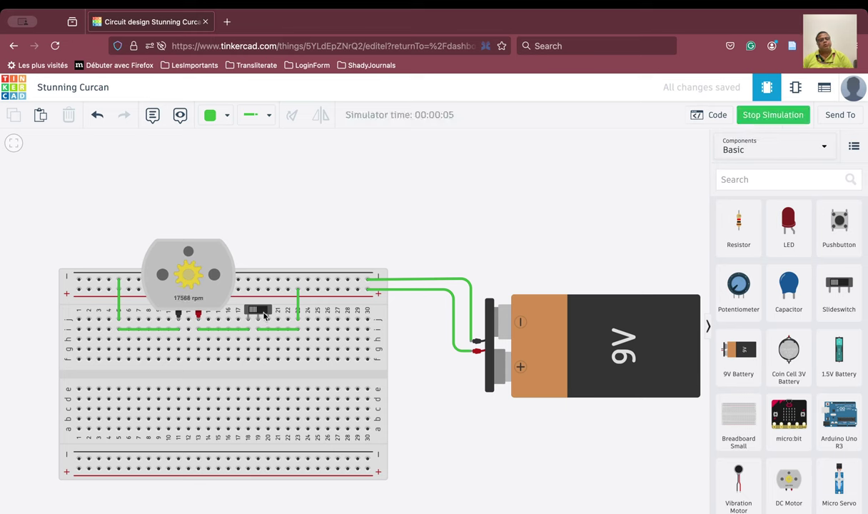
left_click(262, 314)
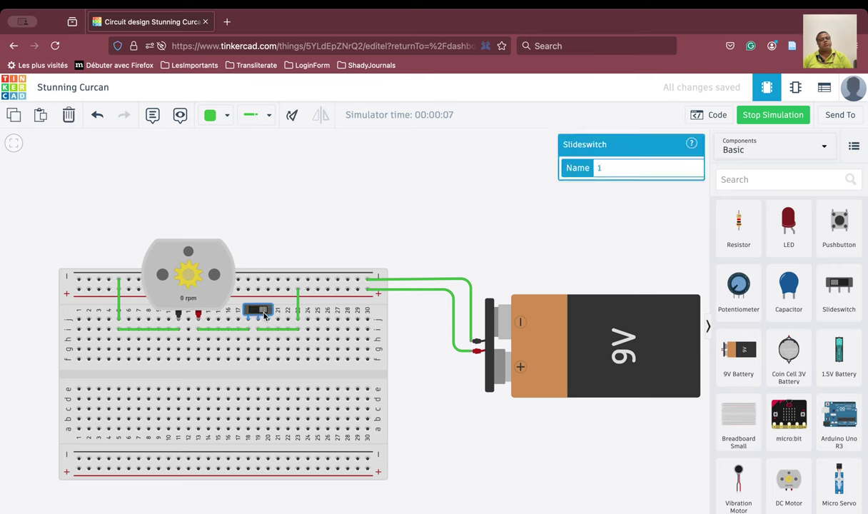
left_click(263, 314)
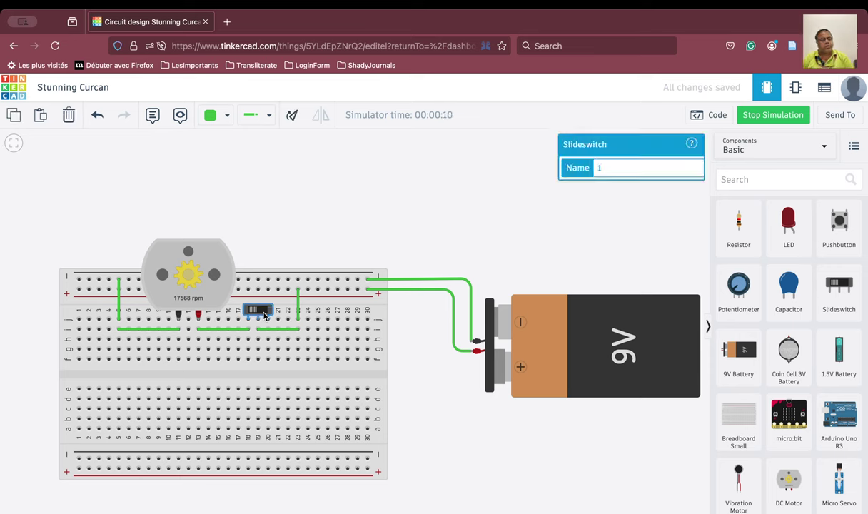
left_click(263, 314)
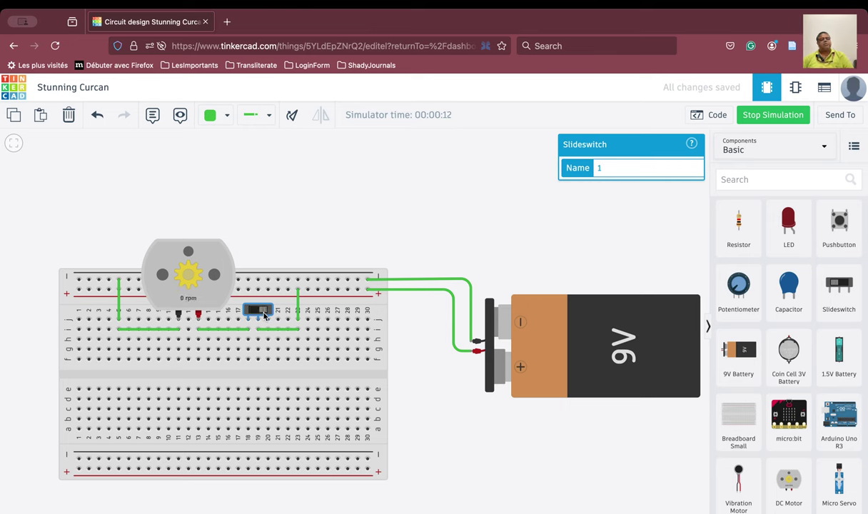
left_click(265, 314)
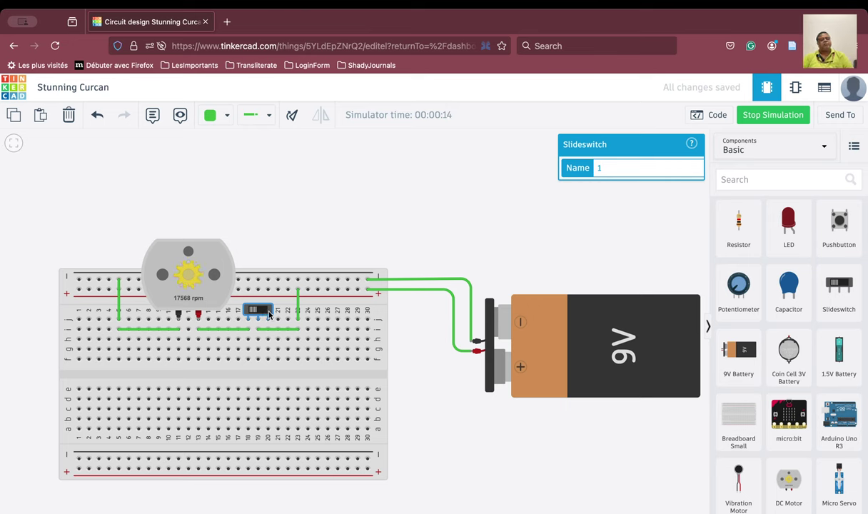
left_click(265, 314)
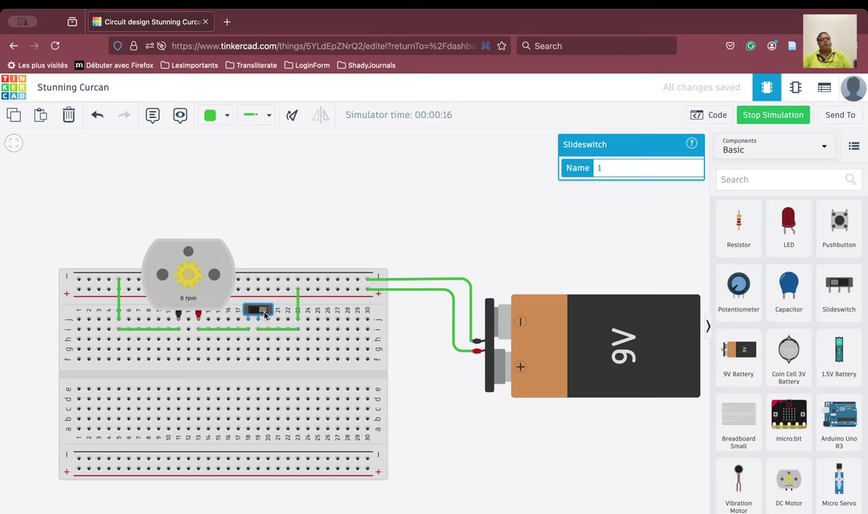